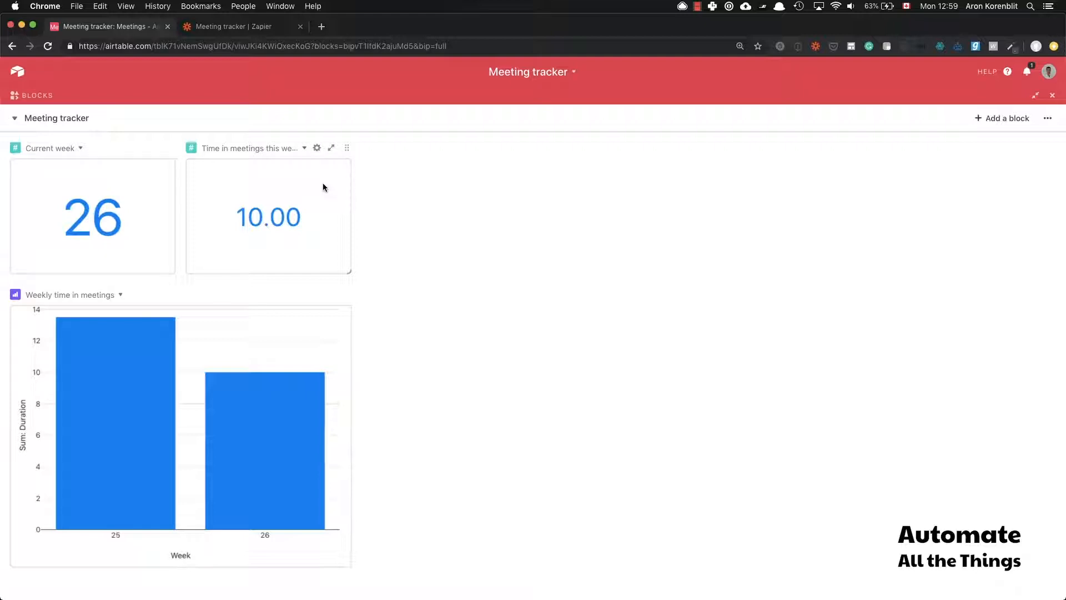
Step: Inspect row 1's description, attendees, end time and Duration, moving on toward Week and Current weeknum
mouse_move(78, 381)
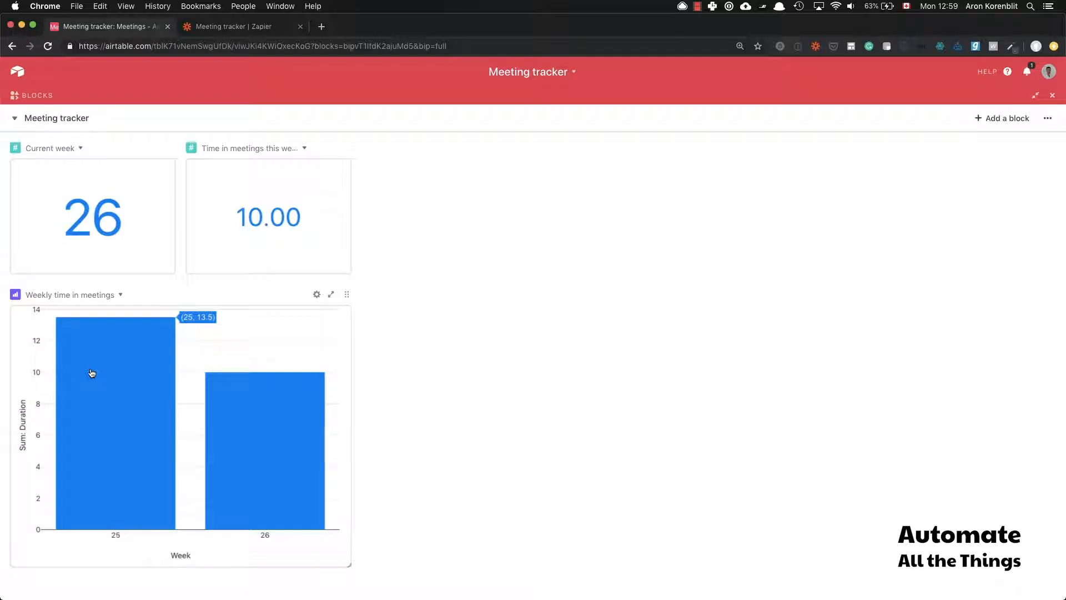
mouse_move(268, 424)
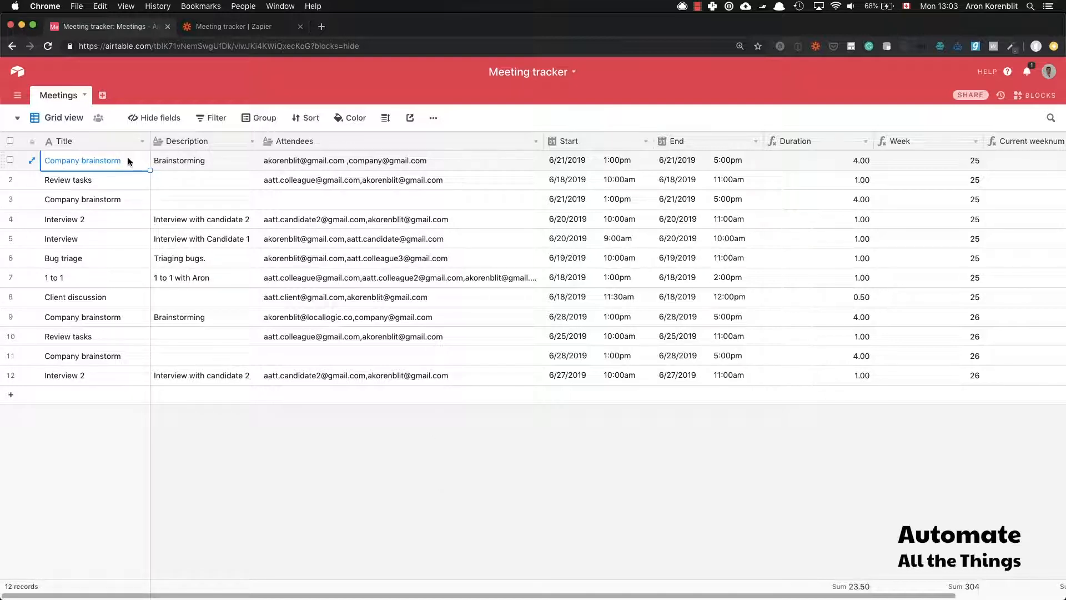
click(247, 165)
click(352, 159)
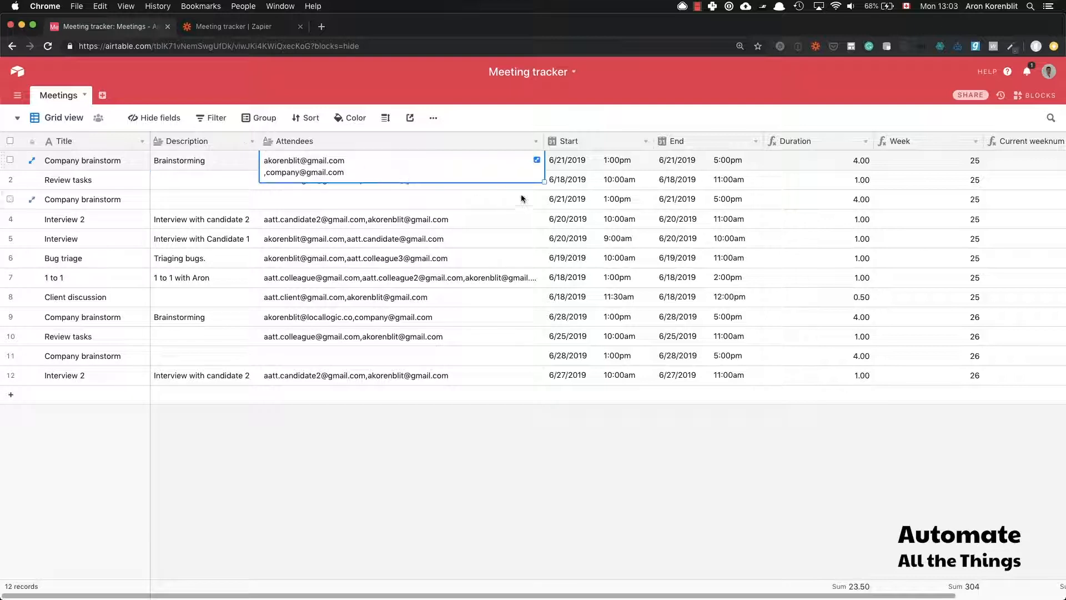
click(615, 161)
click(722, 162)
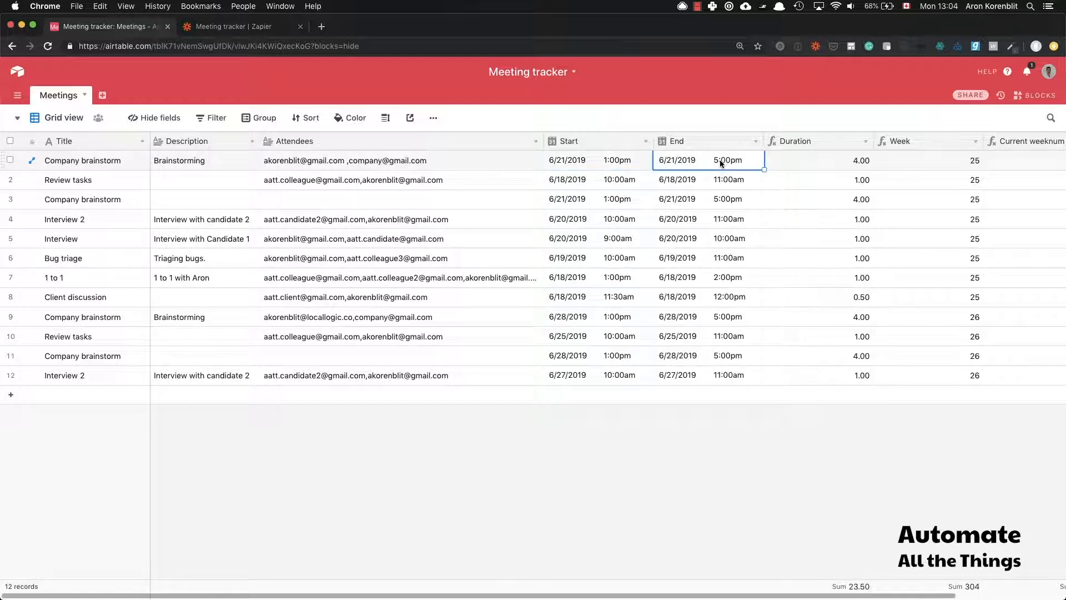
click(840, 167)
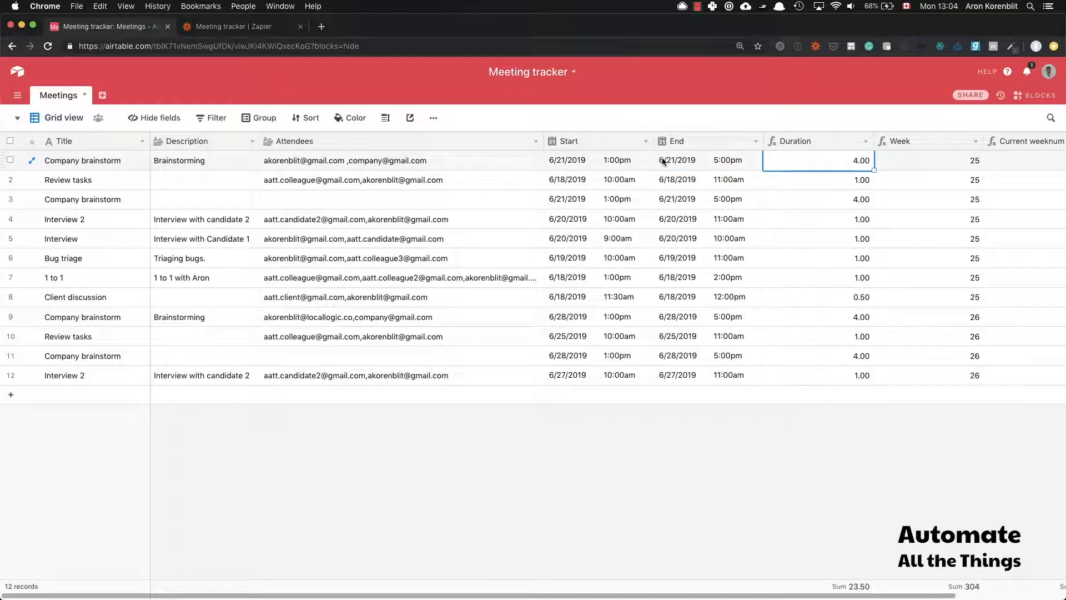
key(Right)
key(Right)
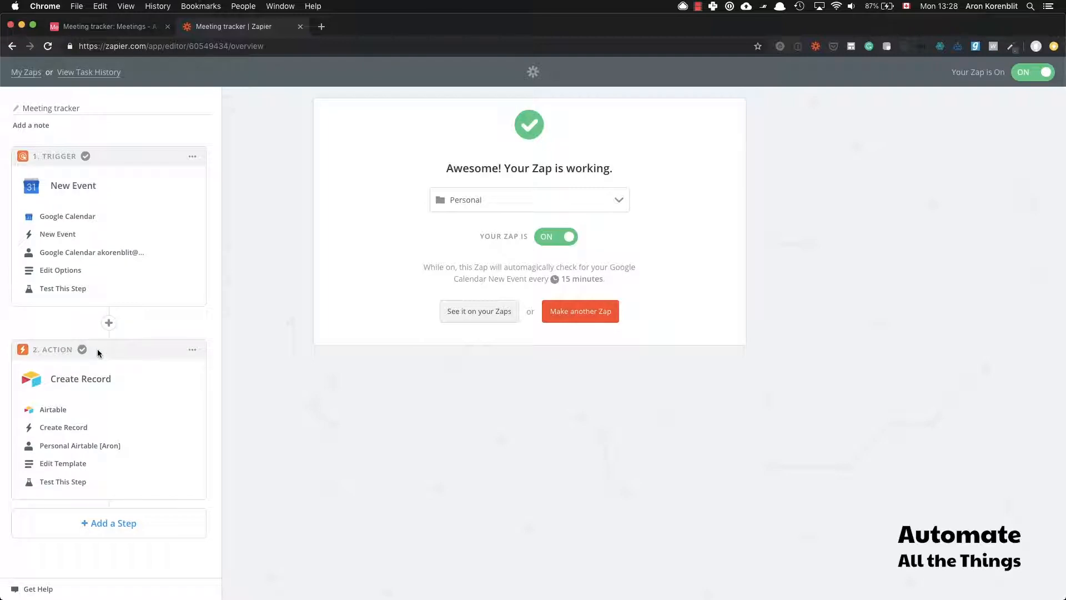
Step: Test the Google Calendar trigger to pull in a sample event
click(61, 288)
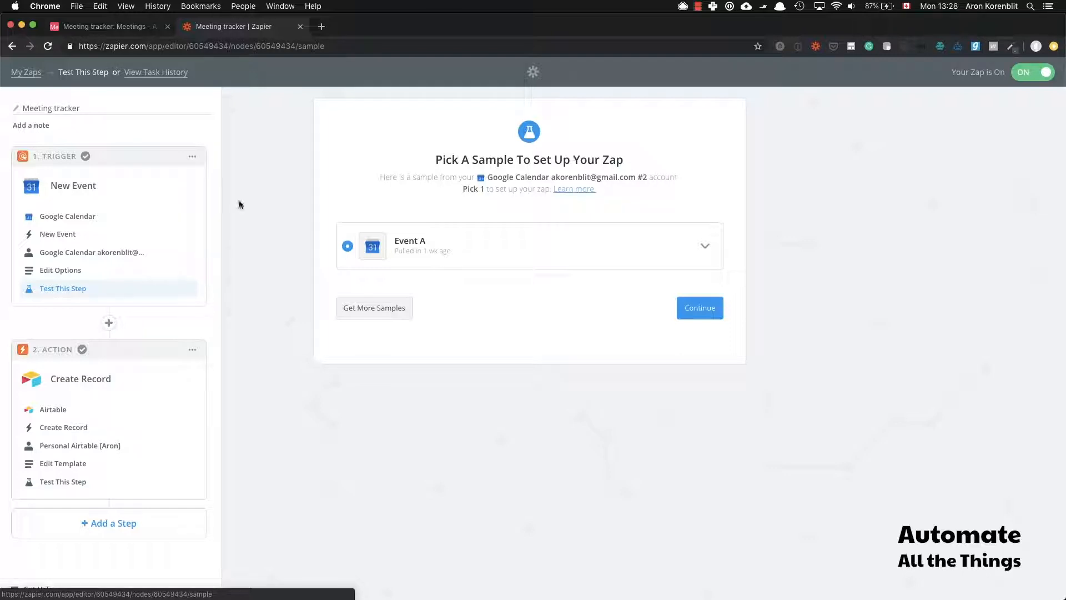
Step: Expand sample Event A and search its fields for 'summary'
click(704, 246)
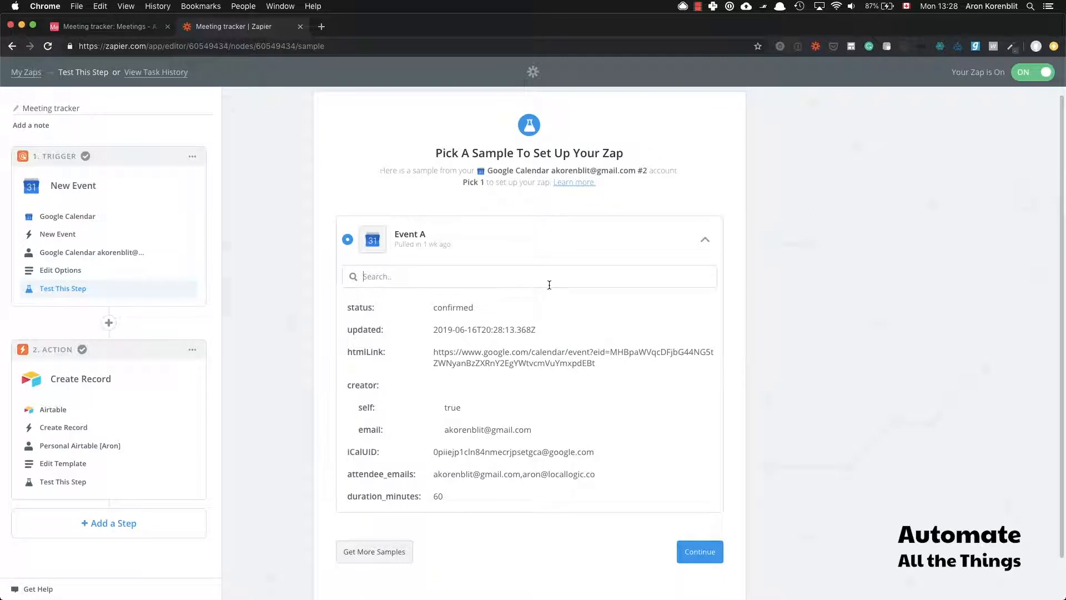
click(549, 280)
text(summary)
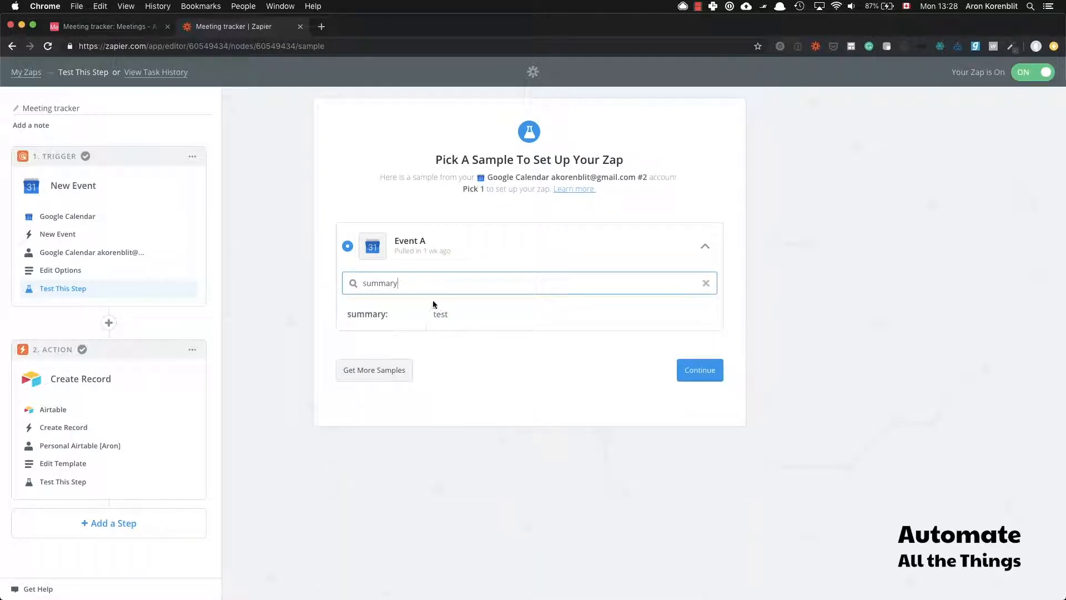
Step: Search Event A's fields for 'date' (Jun 17, 2019, 2–3PM, 3600 s) and open the Create Record template
double_click(378, 284)
text(date)
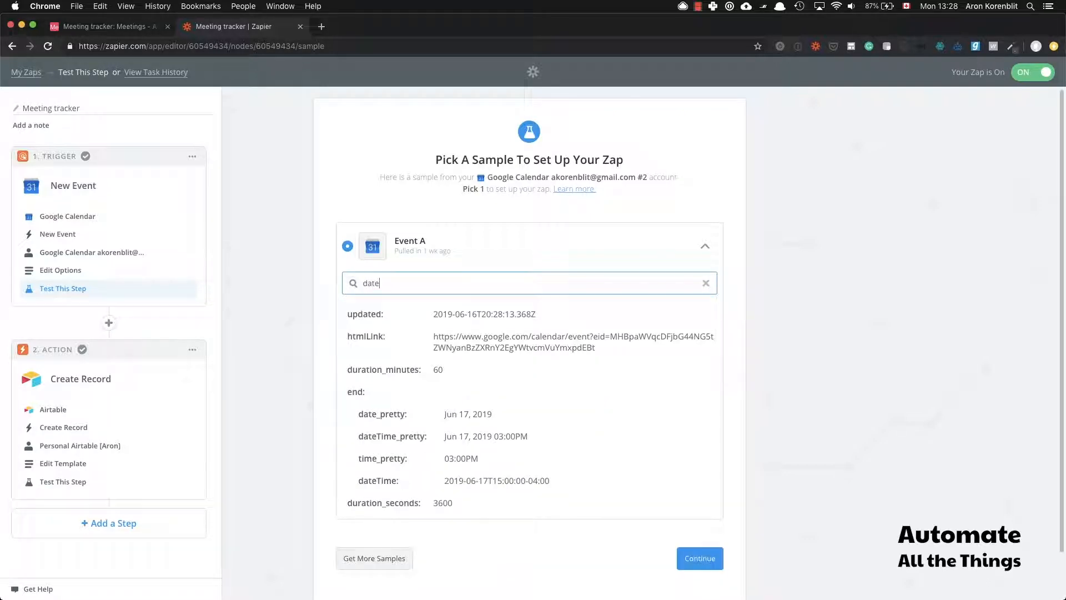
scroll(485, 355, down, 3)
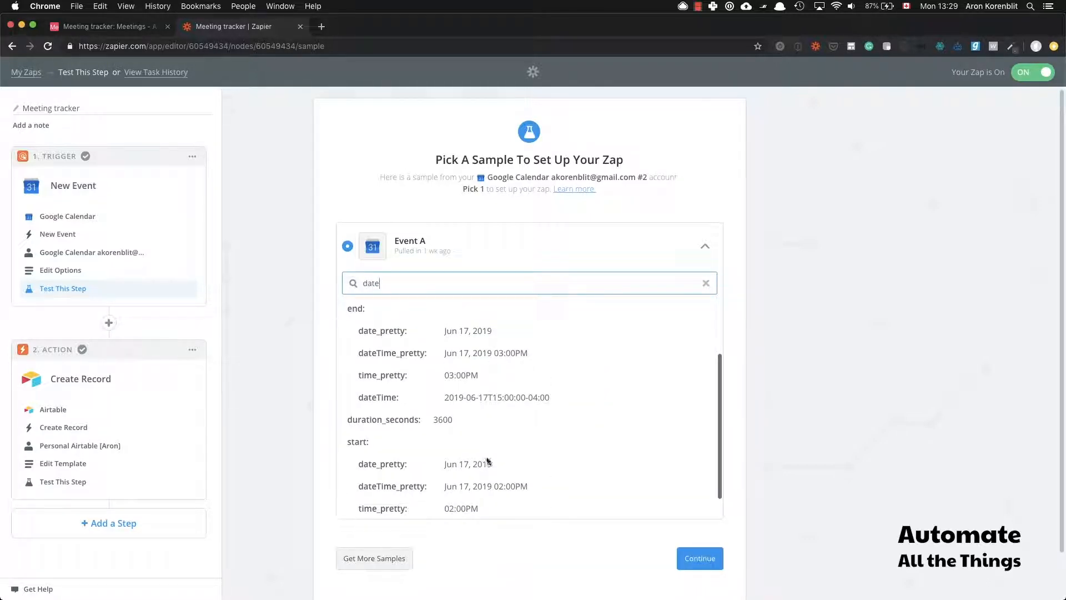
scroll(522, 455, down, 1)
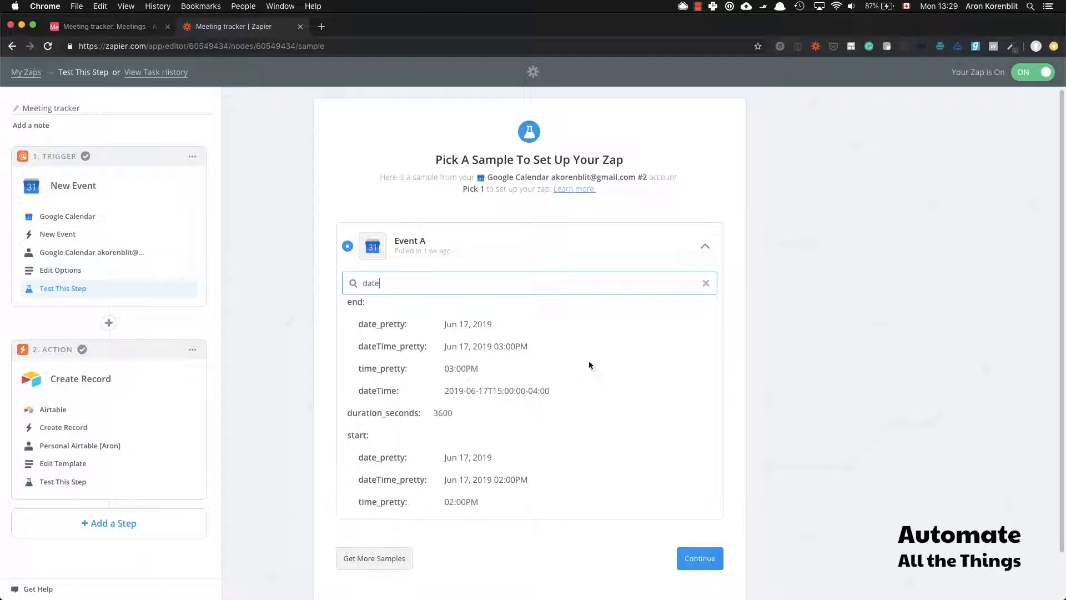
click(78, 464)
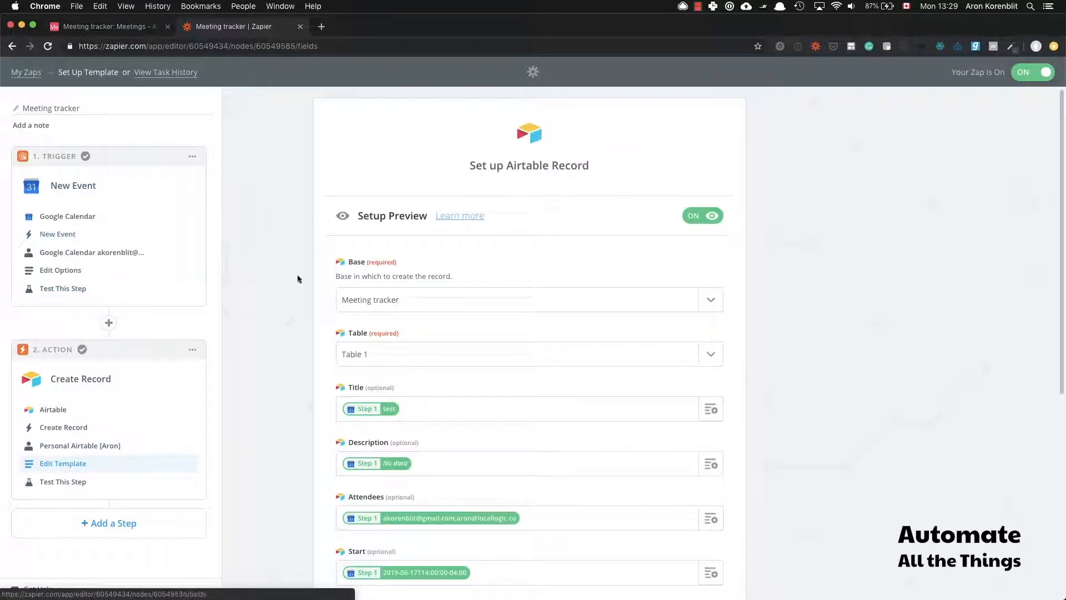
scroll(443, 383, down, 1)
scroll(443, 378, down, 2)
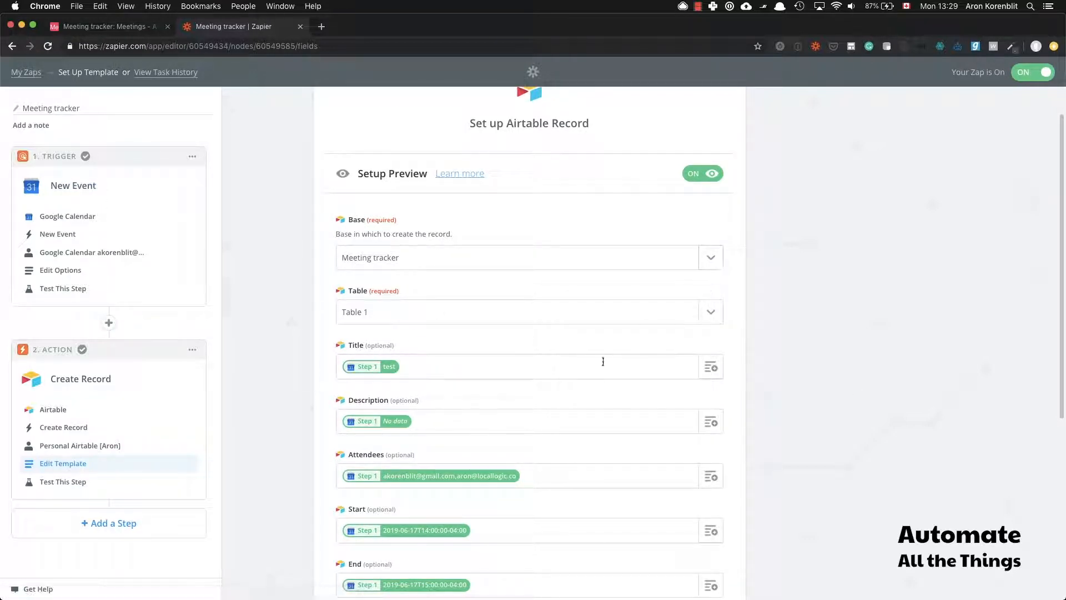
scroll(567, 362, down, 4)
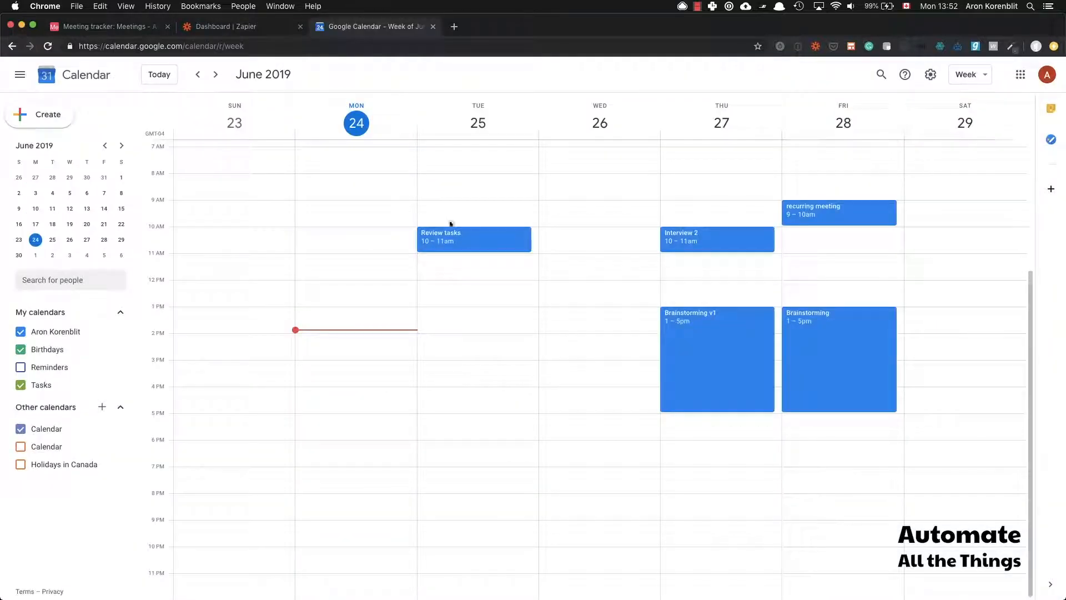
Step: Create an event on Tuesday Jun 25 at 1 PM titled 'Test meeting'
click(471, 314)
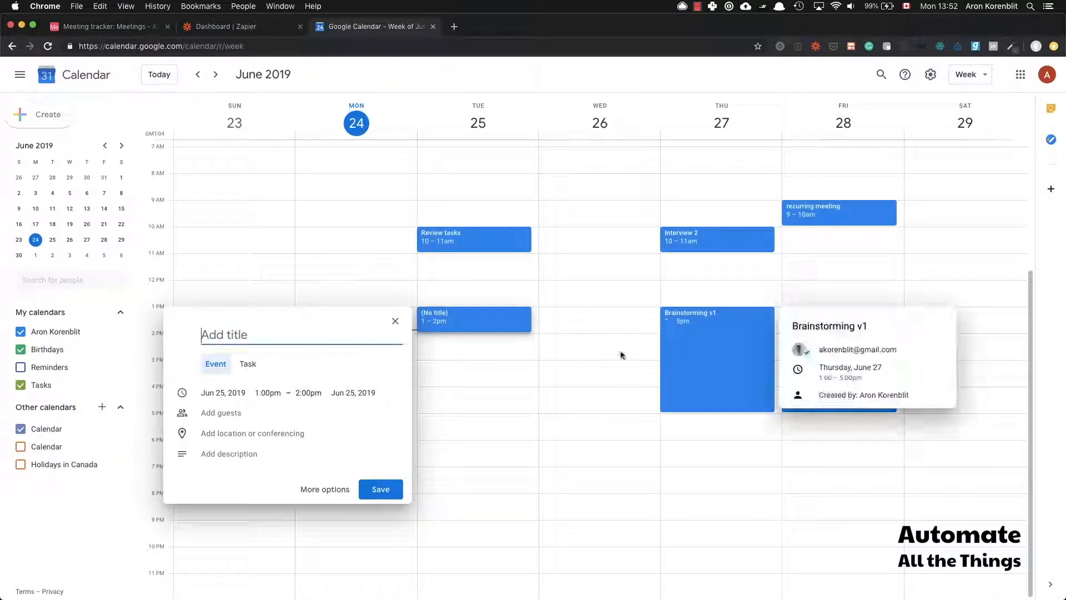
click(253, 335)
text(Test meeting)
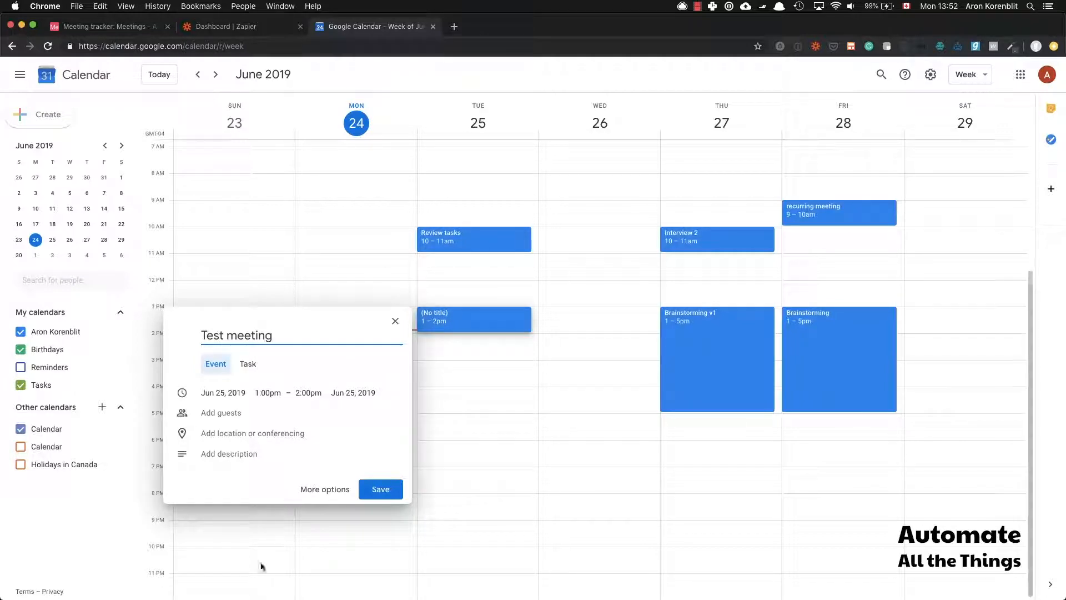
Step: Add the colleague's e-mail address as a guest and save the event
click(331, 489)
click(488, 203)
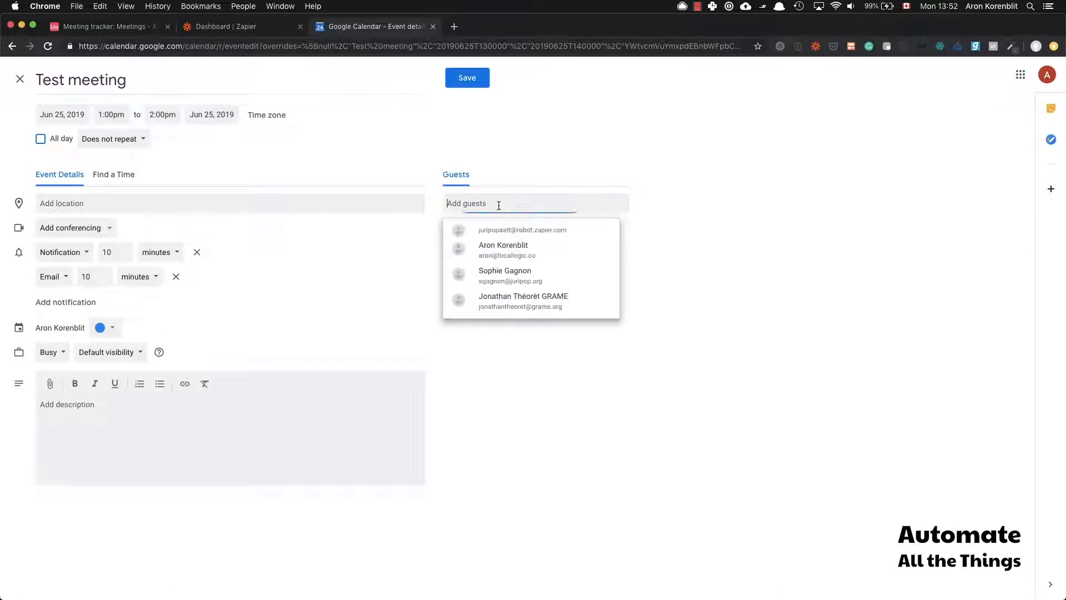
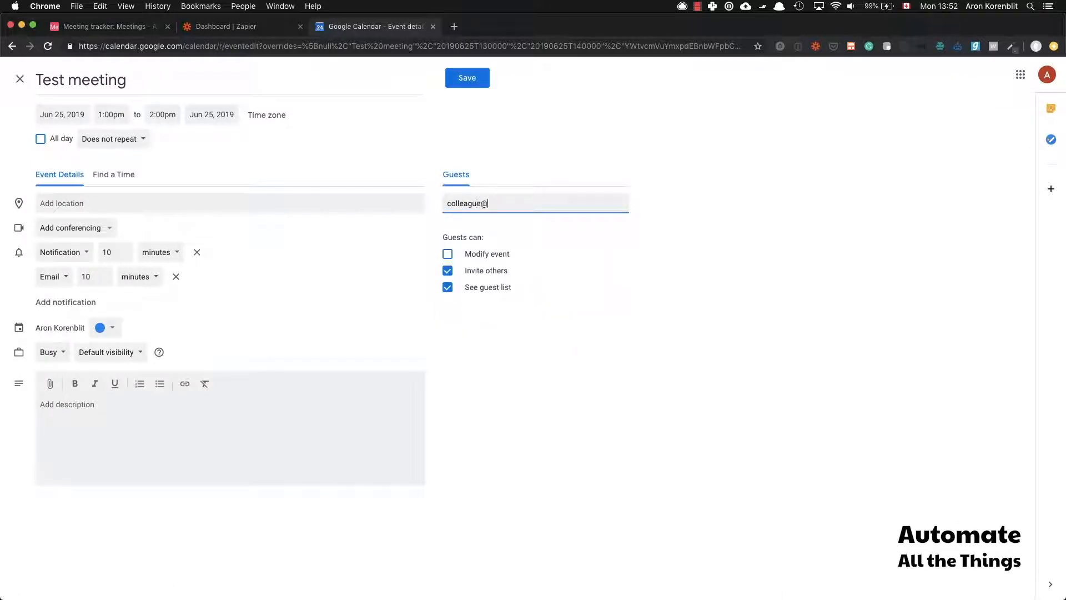
key(Return)
click(470, 77)
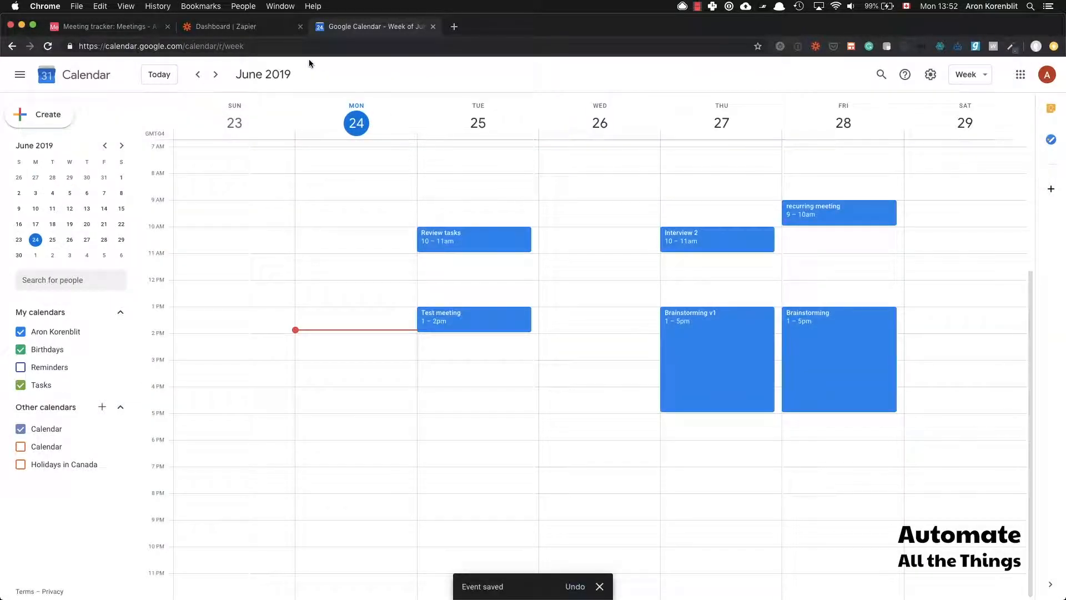
click(265, 25)
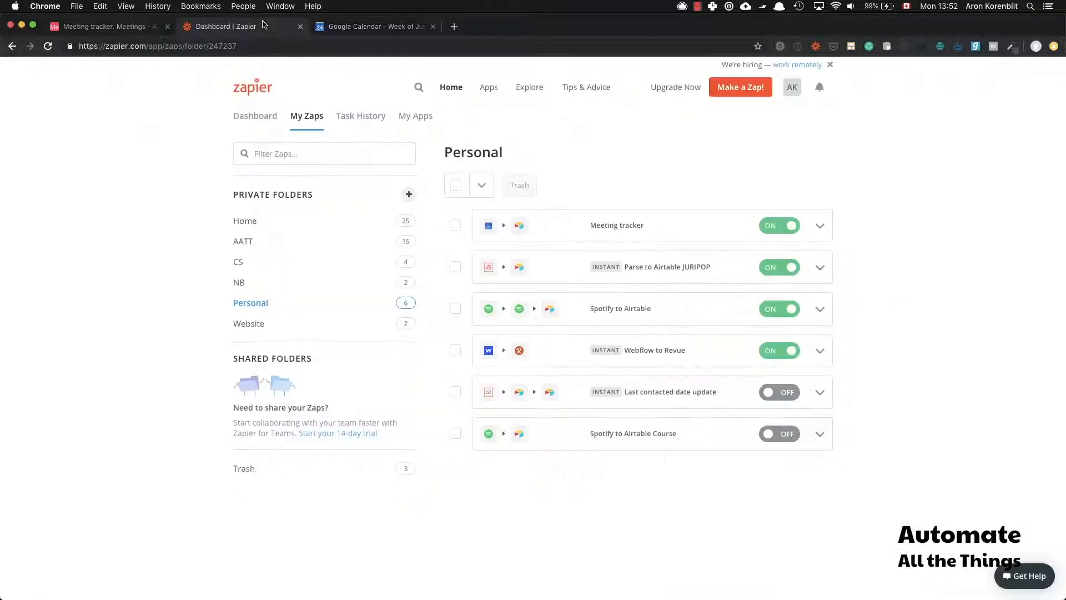
Step: Run the Meeting tracker Zap manually from My Zaps and check the run succeeded
click(820, 226)
click(728, 243)
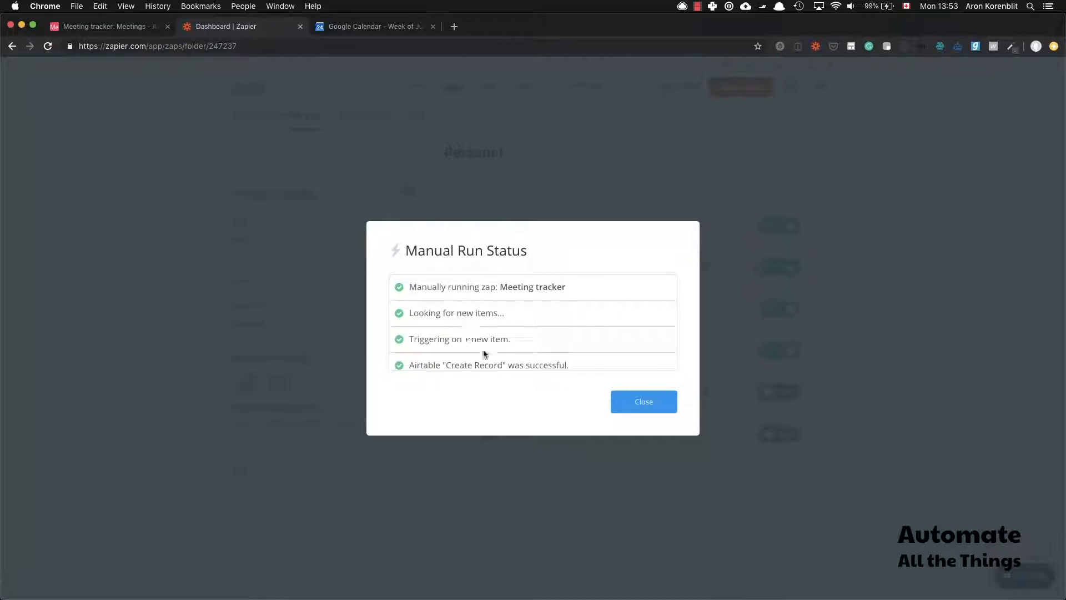
scroll(486, 353, down, 1)
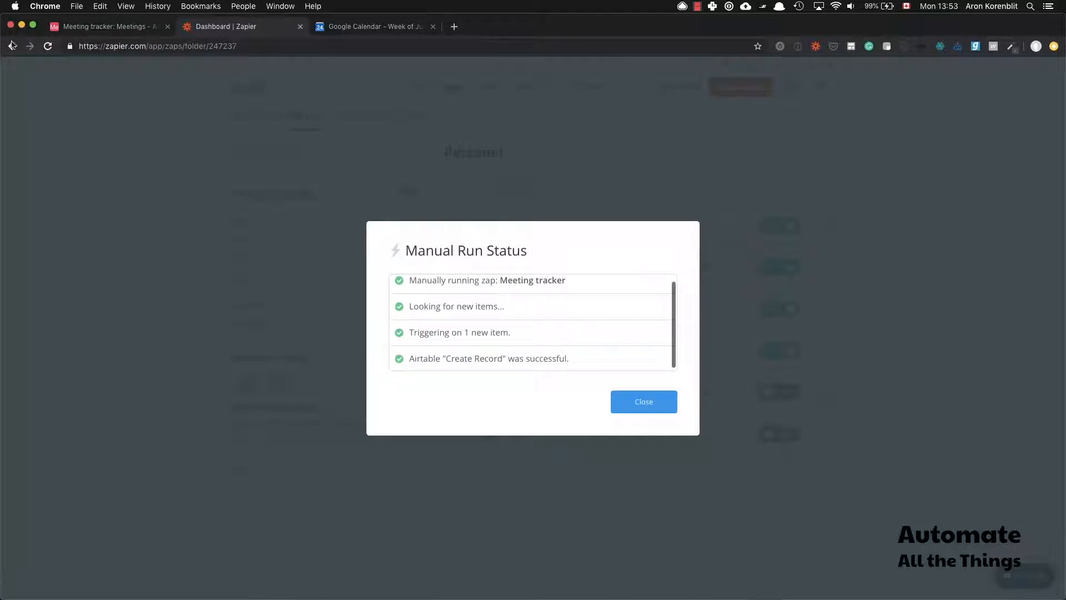
click(136, 27)
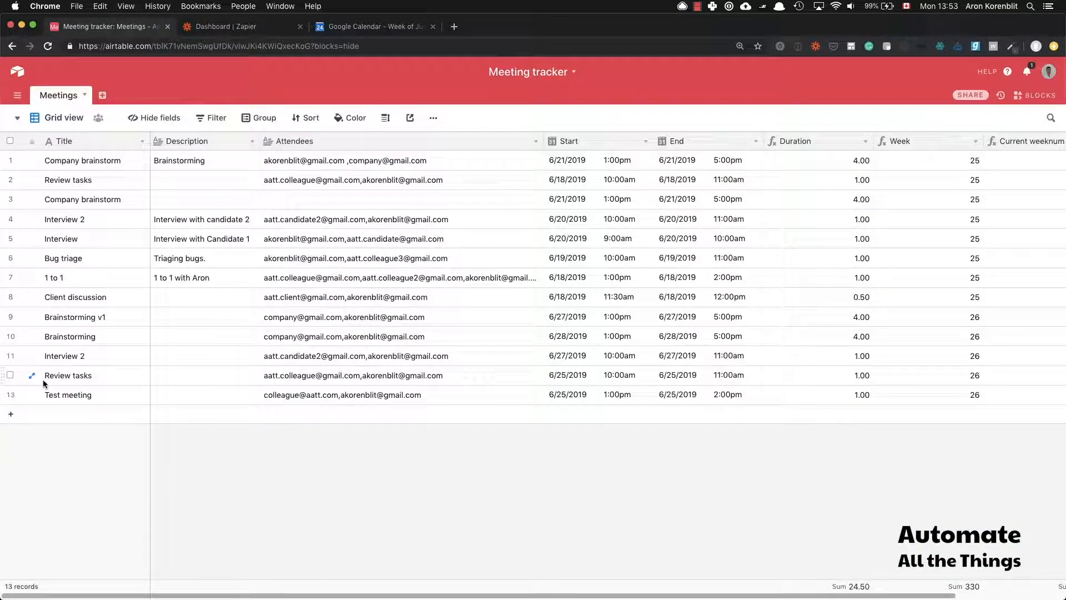
Step: Check the Test meeting record's 1:00–2:00pm times and 1.00-hour Duration, then open the Blocks dashboard
drag(80, 398, 256, 395)
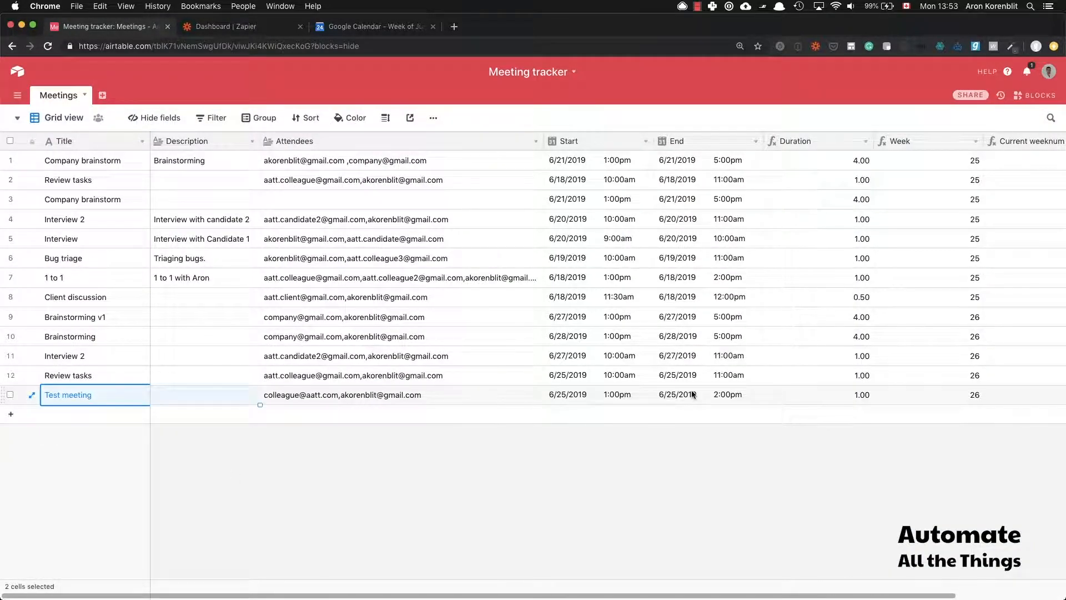
click(609, 400)
click(714, 395)
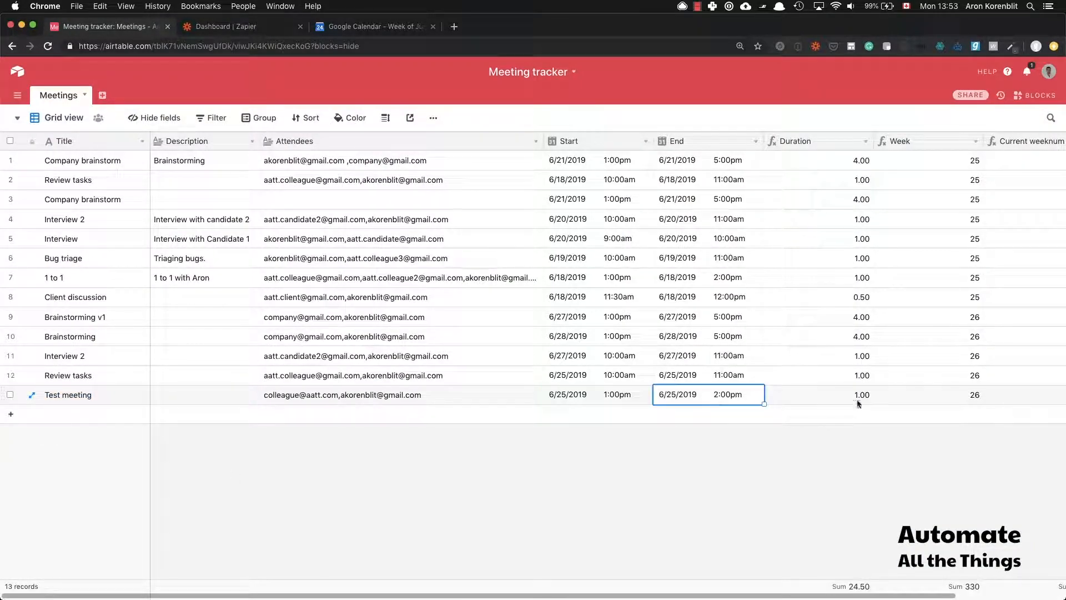
click(858, 396)
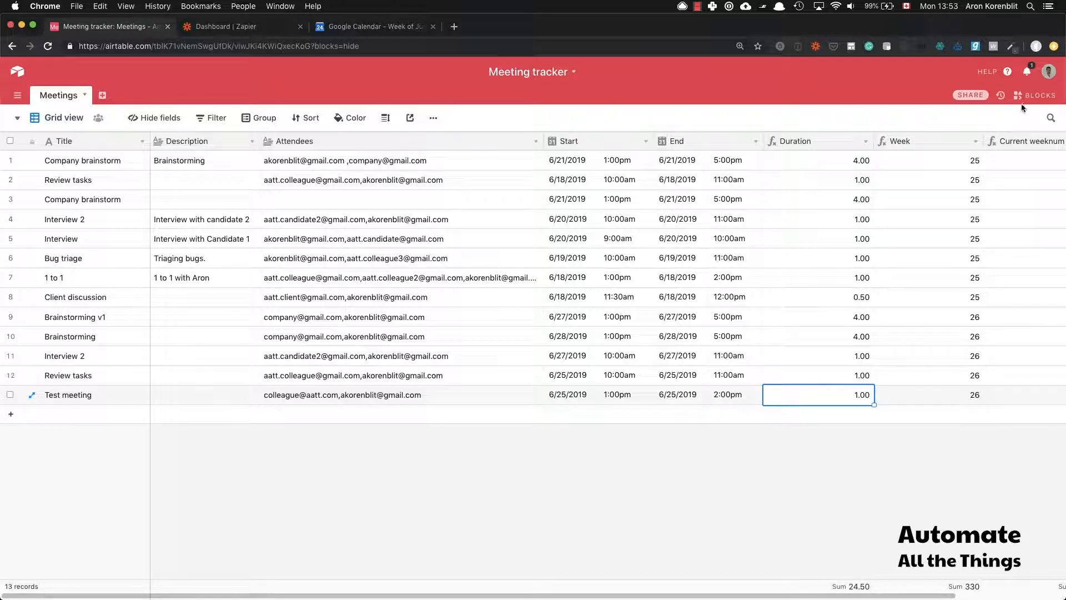
click(1045, 98)
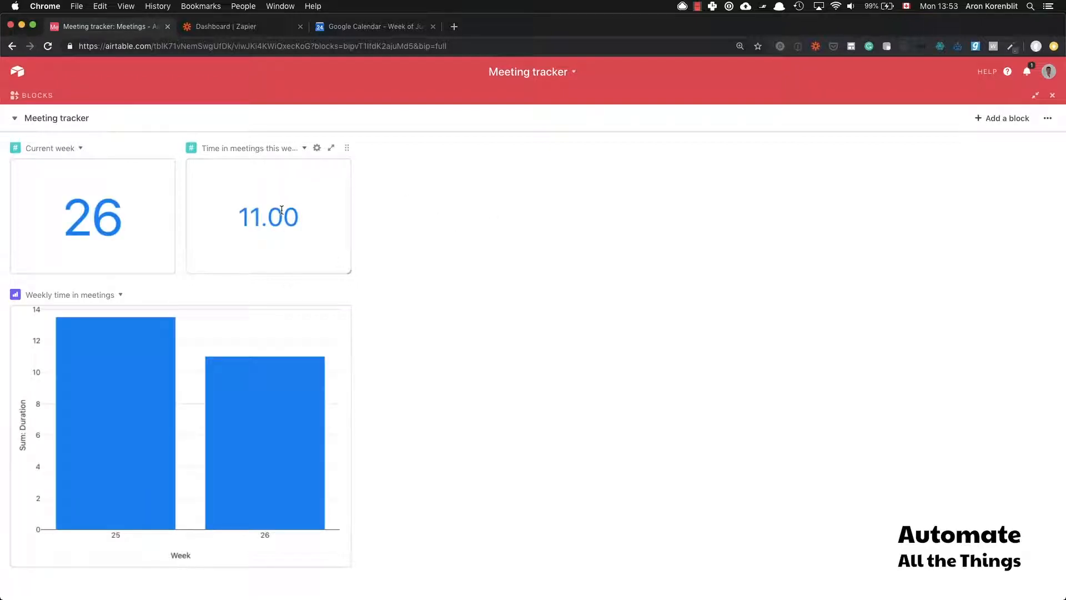
Step: Read the week 26 bar on the weekly chart, showing 11 hours in meetings
mouse_move(278, 403)
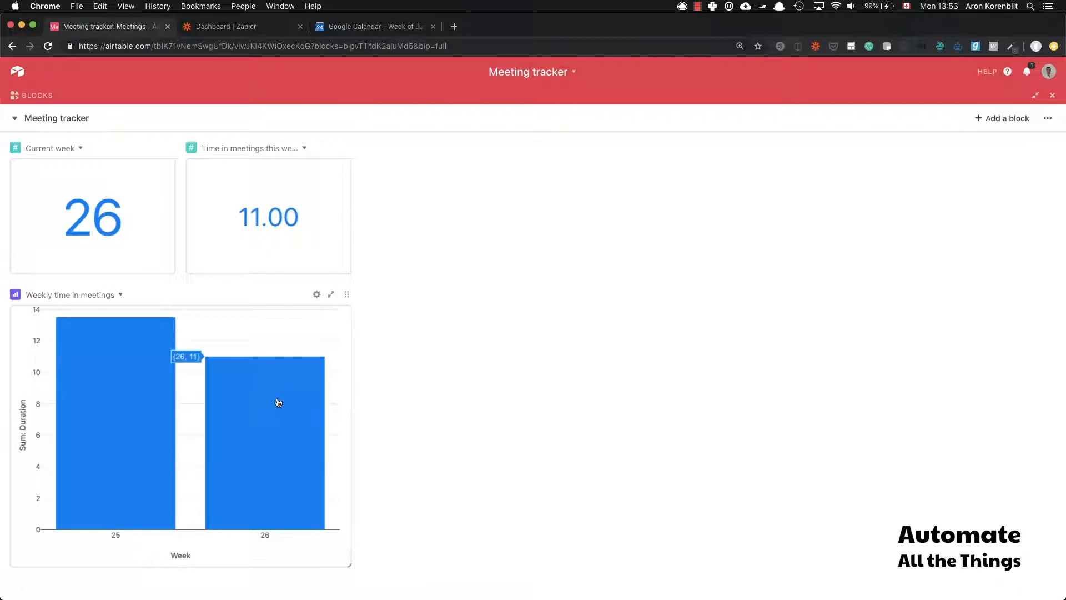